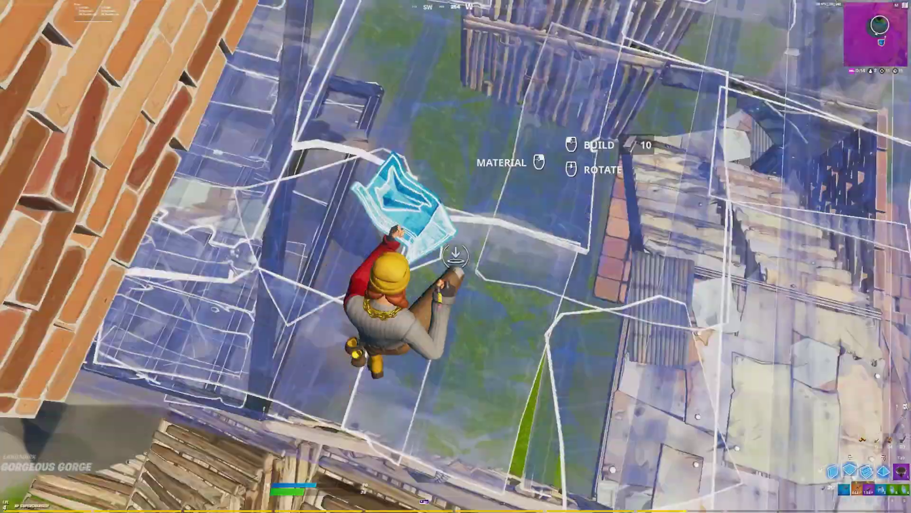
left_click(455, 257)
key("v")
left_click(456, 257)
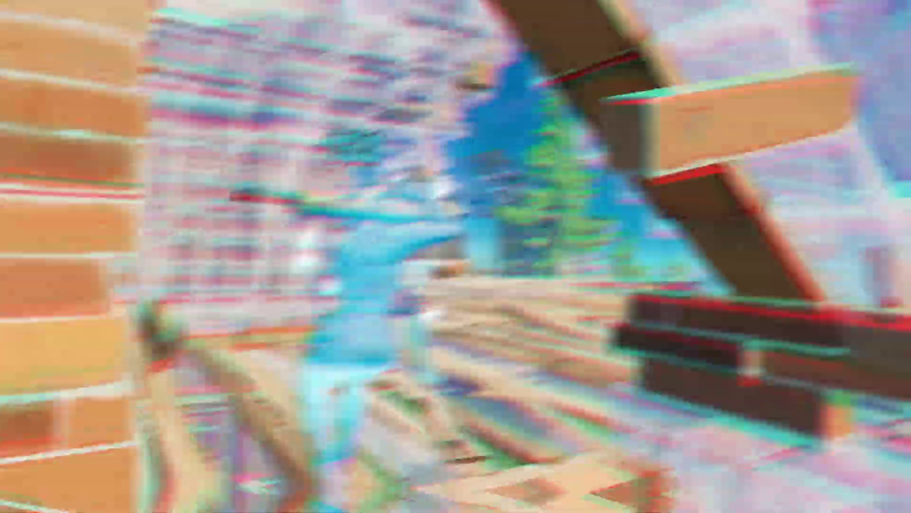
left_click(456, 257)
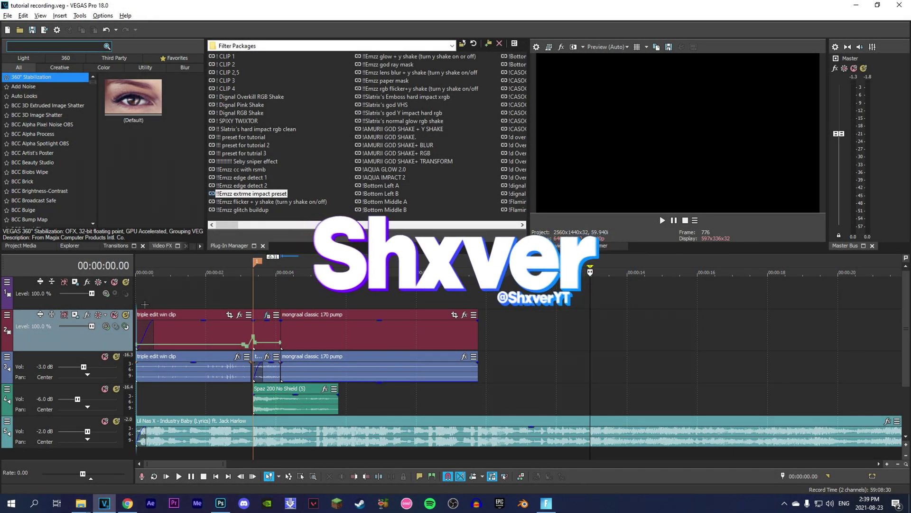
Place the playhead at the video cut between "triple edit win clip" and "mongraal classic 170 pump", at 00:00:04.08.
left_click(144, 305)
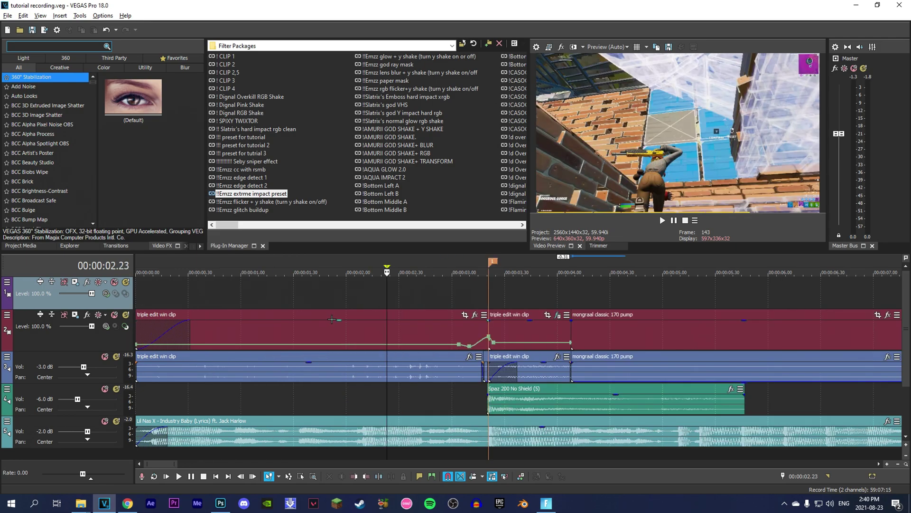
scroll(332, 319, "down", 2)
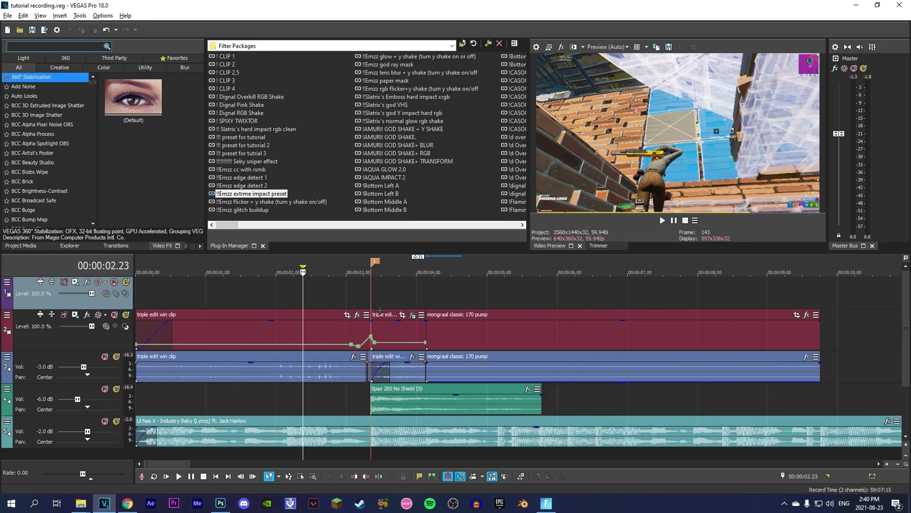
left_click(374, 335)
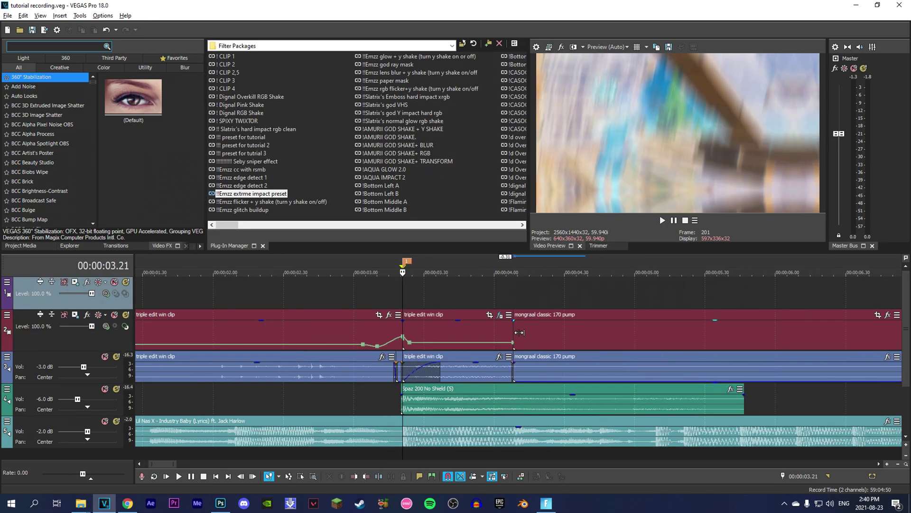
left_click(519, 333)
scroll(520, 333, "up", 3)
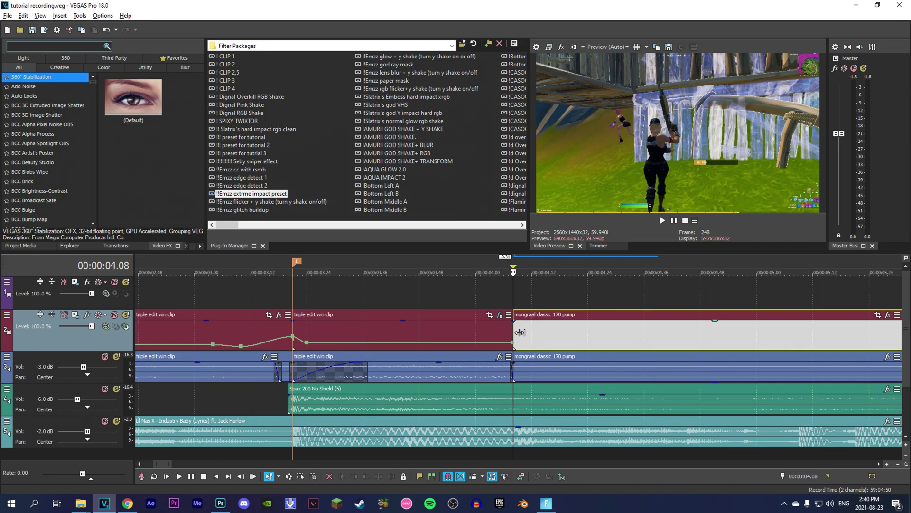
scroll(520, 332, "down", 1)
left_click(517, 306)
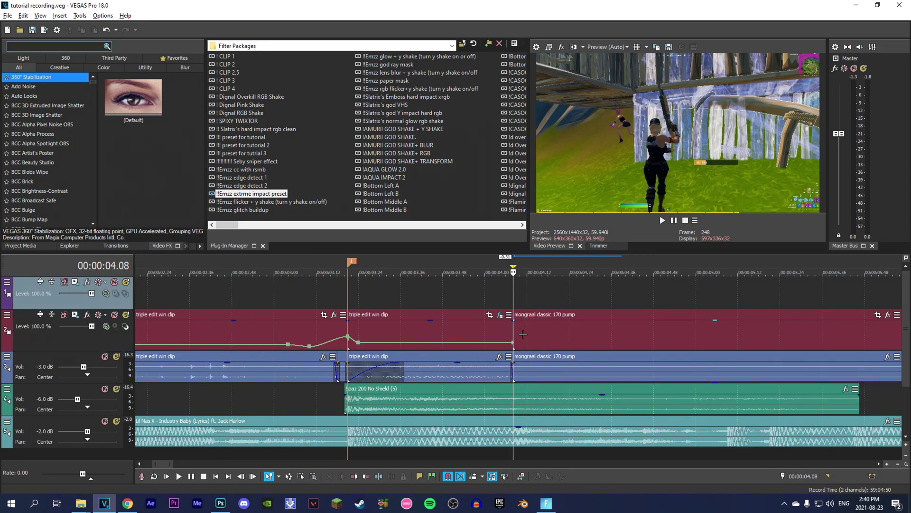
Split the "mongraal classic 170 pump" video clip one frame after its start, at 00:00:04.09.
left_click(521, 334)
scroll(521, 334, "up", 3)
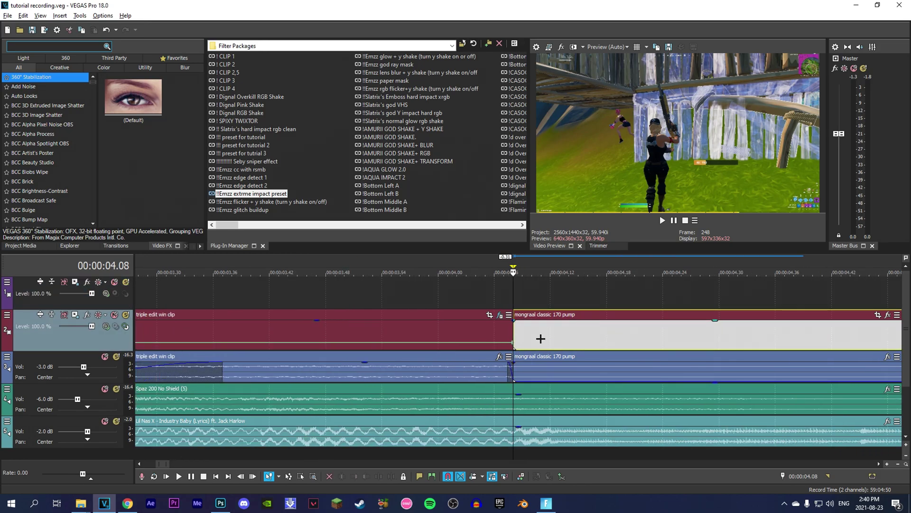
key("Right")
scroll(494, 341, "up", 4)
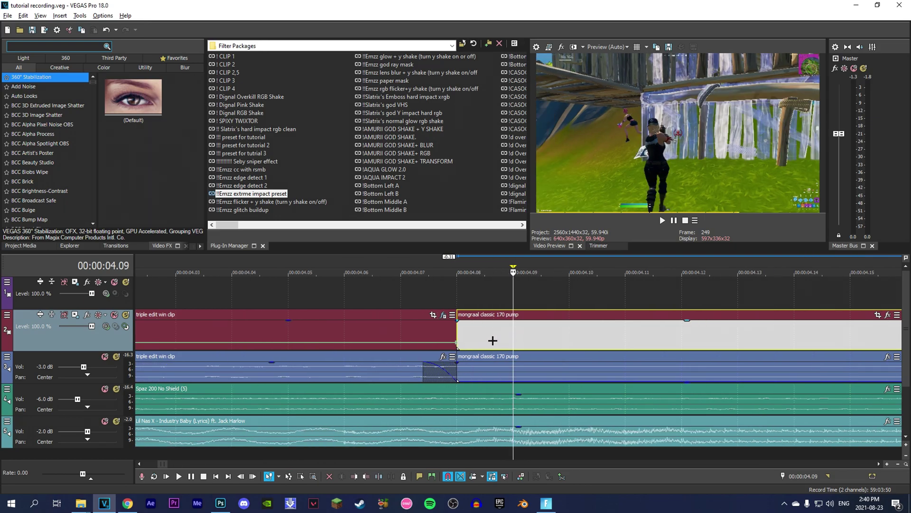
key("s")
left_click(485, 344)
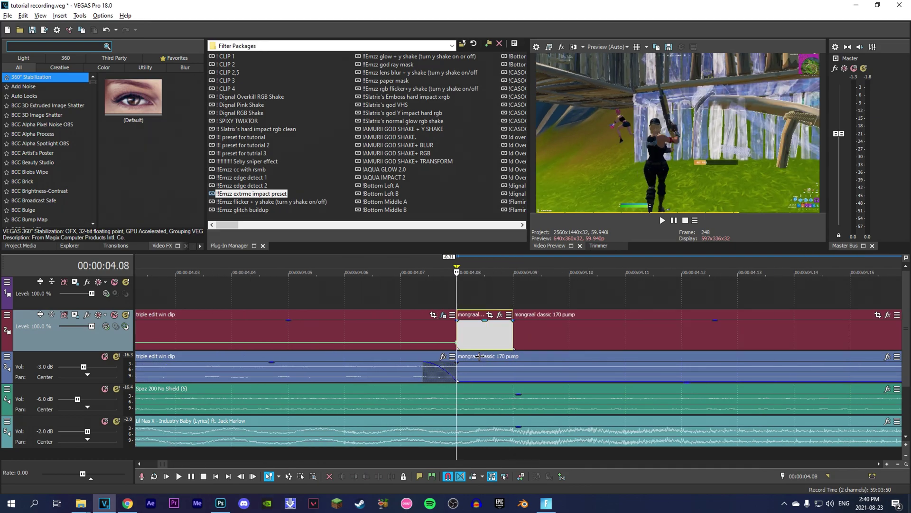
Place a marker 20 frames before the cut between the two clips, at 00:00:03.48.
scroll(473, 357, "down", 2)
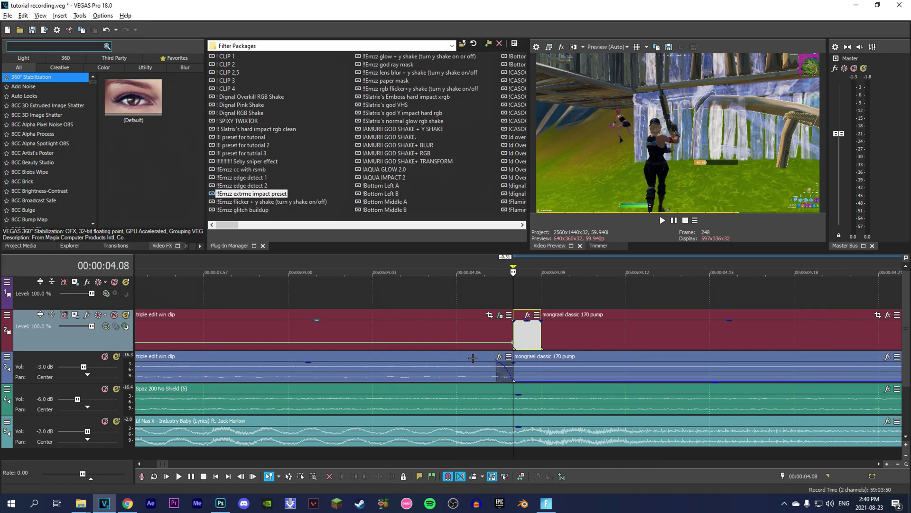
scroll(472, 358, "down", 3)
left_click(517, 334)
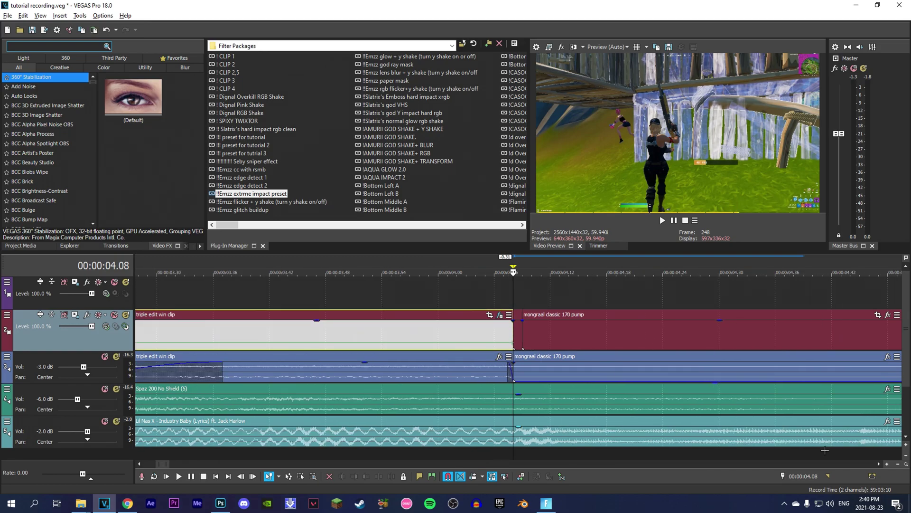
type("-2.0")
key("Return")
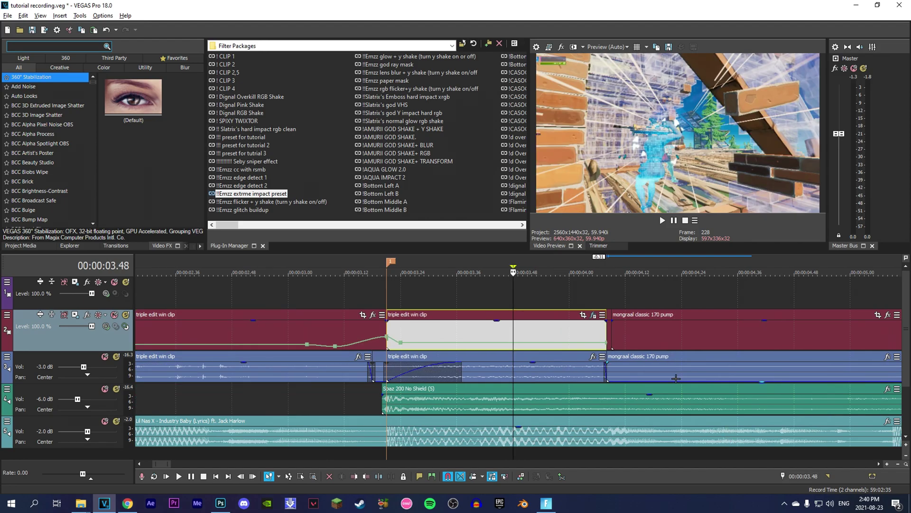
scroll(722, 441, "down", 2)
key("m")
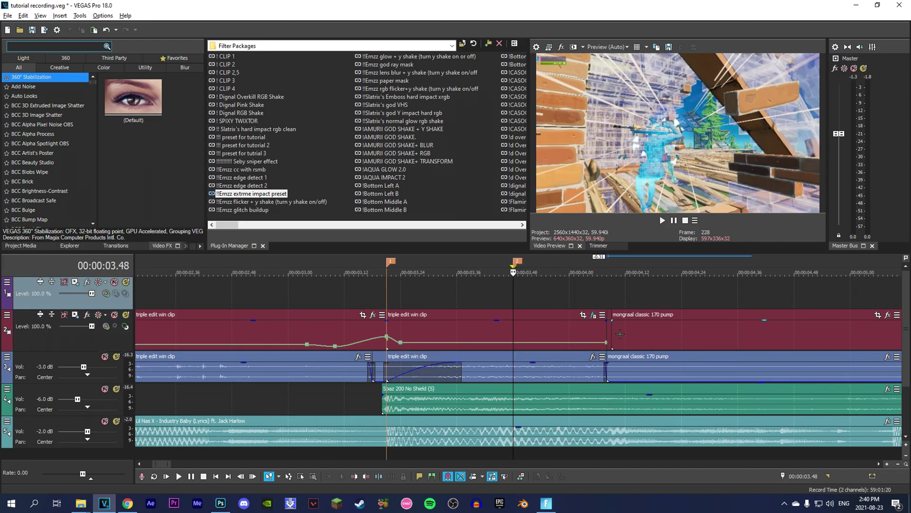
Copy the one-frame clip to the empty video track 1 and extend its start back to the 00:00:03.48 marker.
left_click(608, 329)
mouse_move(606, 329)
left_mouse_down()
mouse_move(520, 300)
mouse_move(711, 307)
left_mouse_up()
scroll(520, 300, "up", 2)
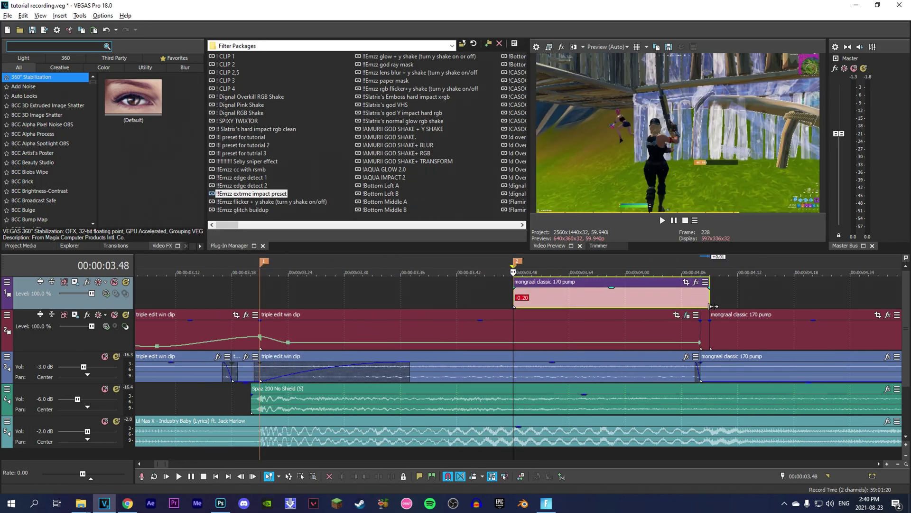
Apply a freeze frame at the playhead to the copied clip on track 1 and check the playback.
right_click(514, 300)
mouse_move(581, 402)
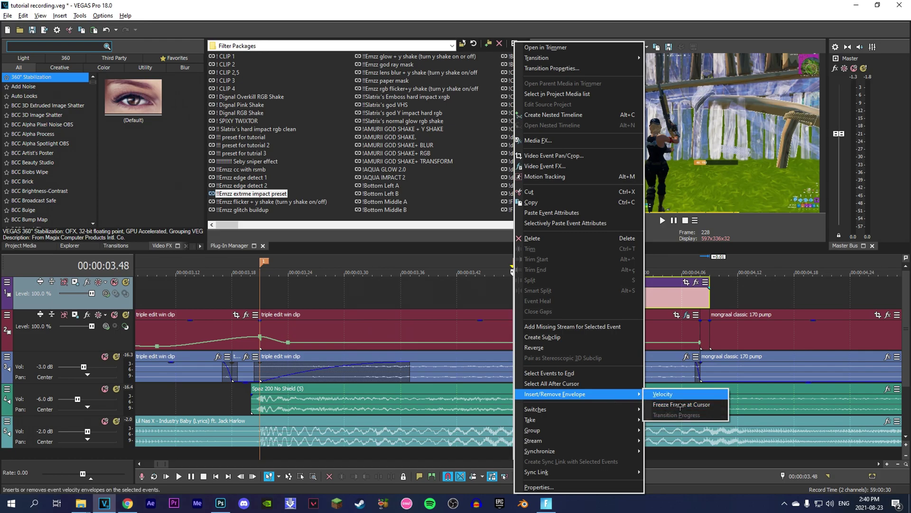
left_click(697, 405)
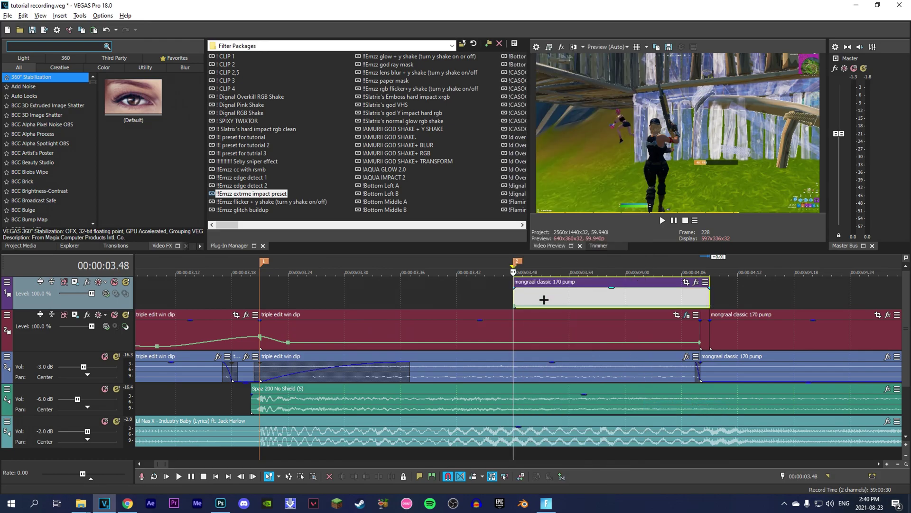
scroll(555, 306, "down", 1)
key("space")
key("space")
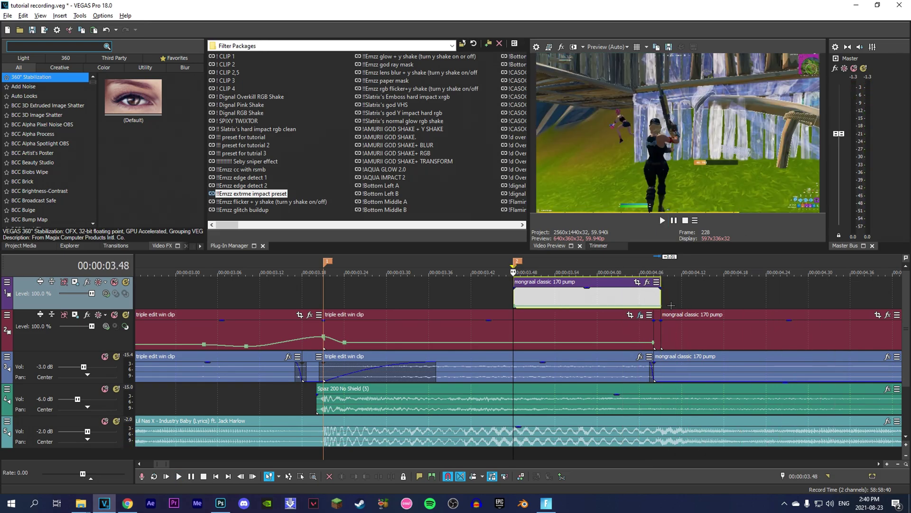
Step frame by frame around the end of the freeze-frame clip to examine how it meets the clip below.
left_click(671, 305)
key("Left")
scroll(664, 307, "up", 1)
key("Left")
key("Left")
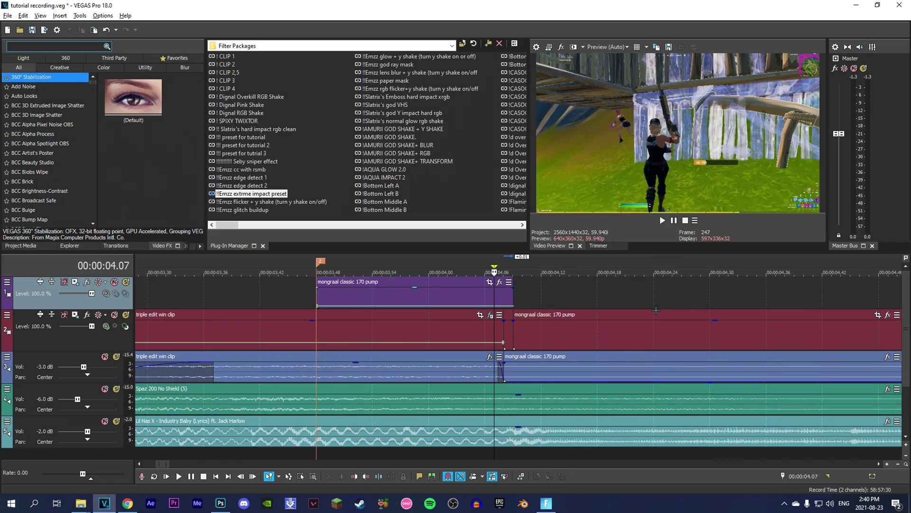
key("Right")
key("Right")
left_click(457, 300)
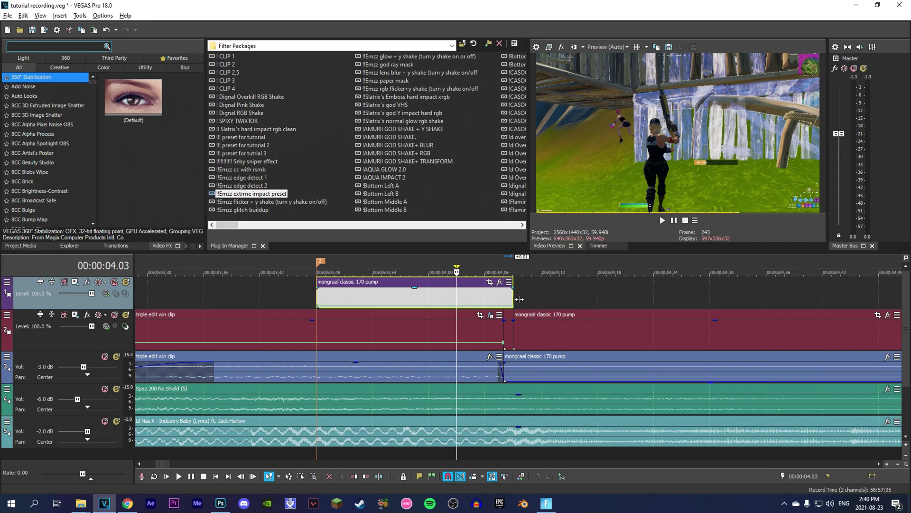
Try ending the freeze-frame clip one frame earlier, check the frames across the cut, and extend it back to 00:00:04.09.
left_click_drag(513, 300, 504, 300)
key("Right")
key("Right")
key("Right")
key("Right")
key("Right")
key("Right")
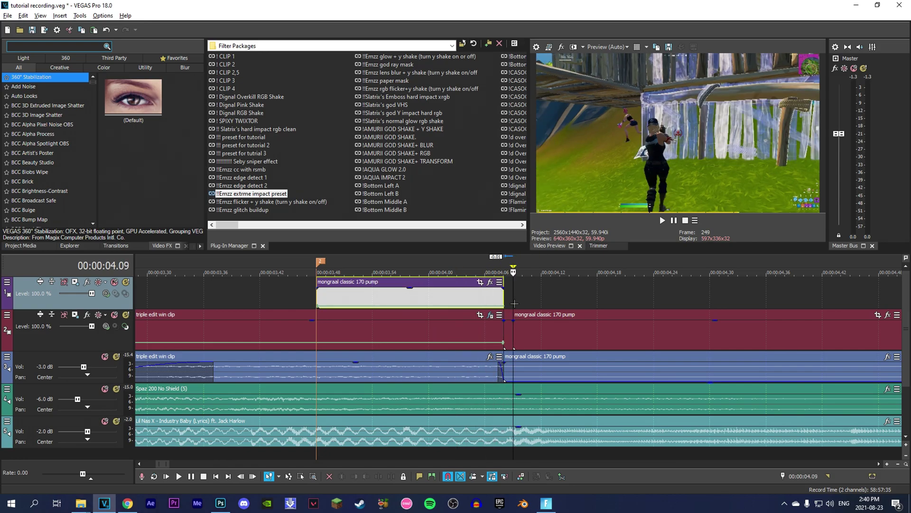
key("space")
key("space")
left_click_drag(504, 300, 520, 300)
Retry trimming the freeze-frame clip's end to 00:00:04.08 and restore the removed frame.
left_click(495, 300)
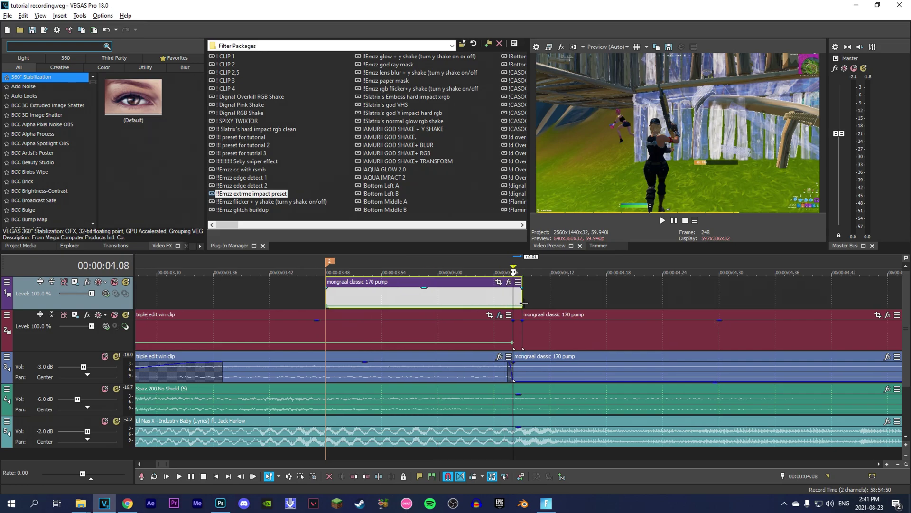
key("Up")
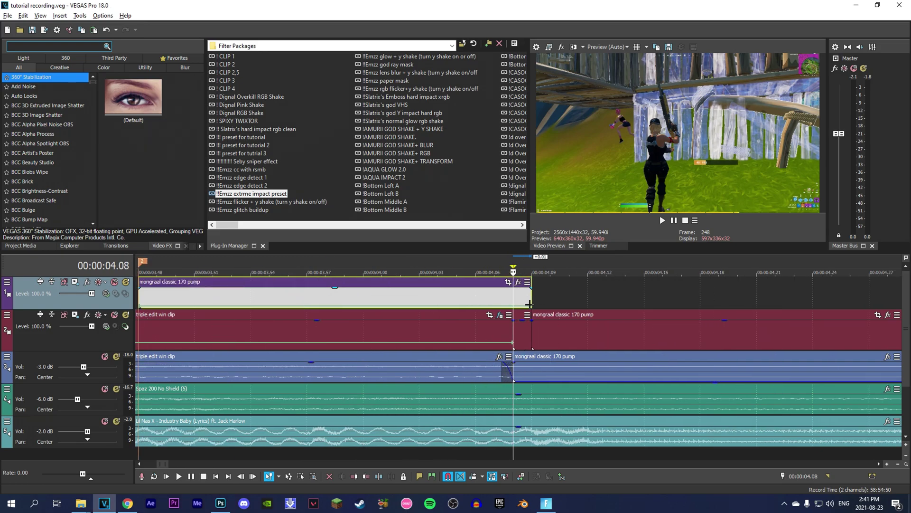
left_click_drag(537, 298, 518, 303)
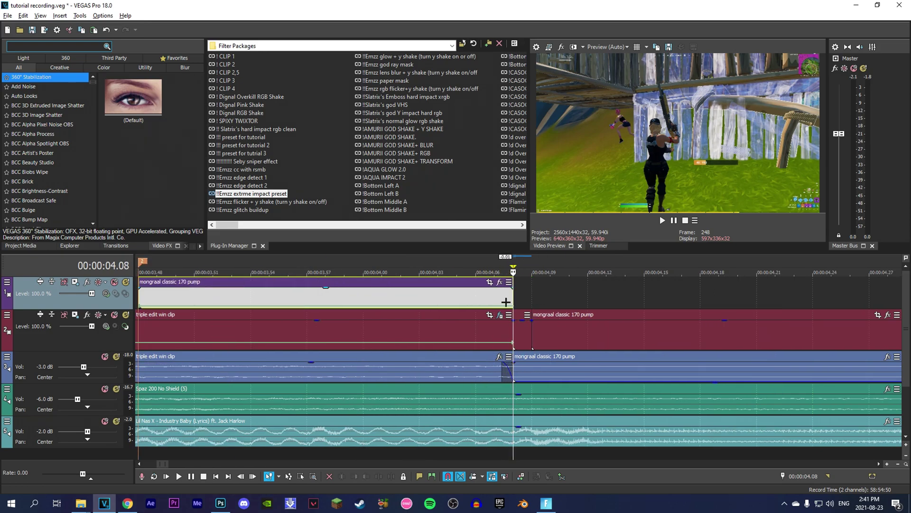
key("Left")
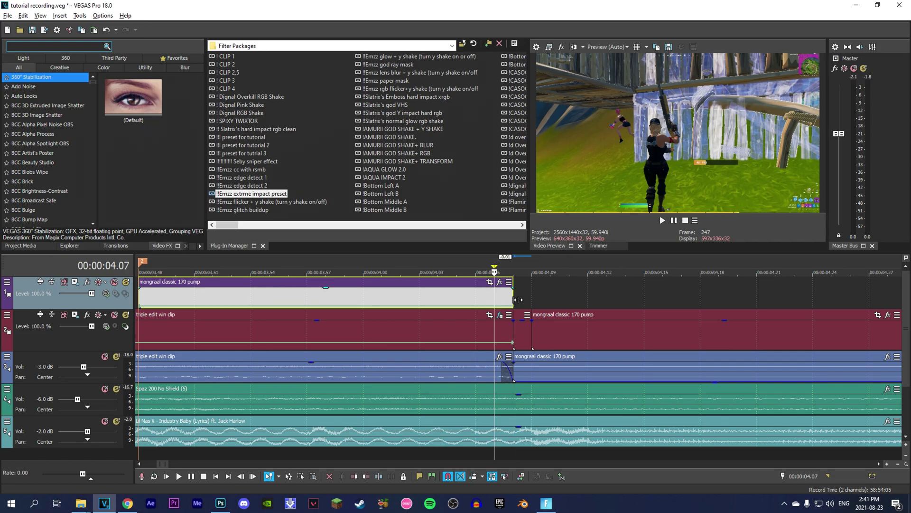
left_click_drag(517, 299, 537, 299)
key("Down")
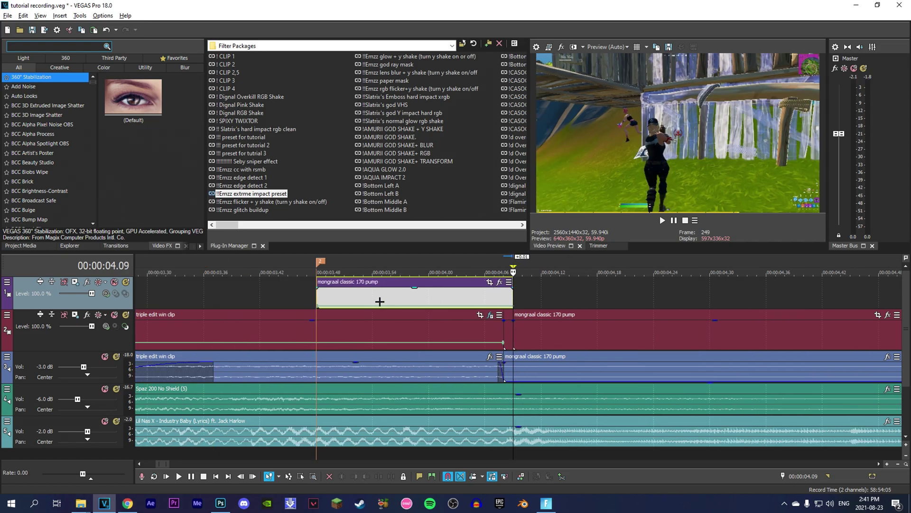
Place the playhead at the freeze-frame clip's start and save the project.
left_click(316, 300)
left_click(7, 17)
left_click(19, 63)
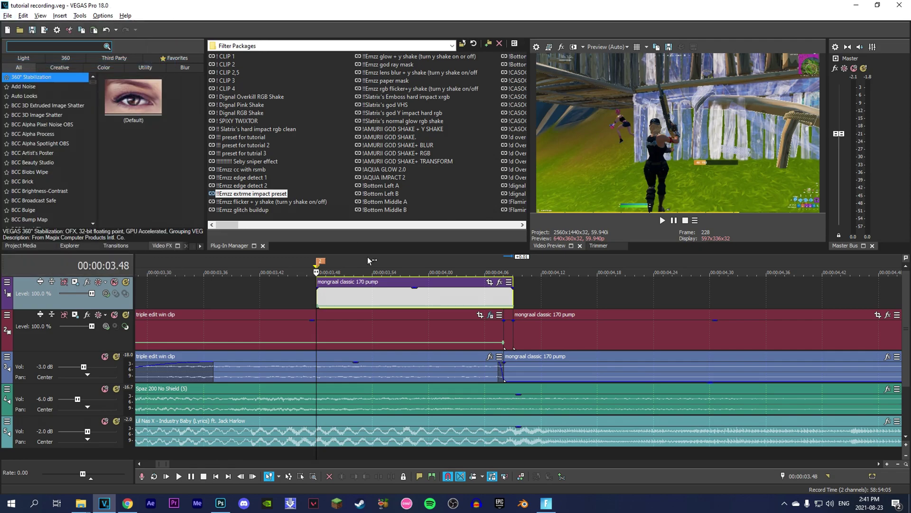
Open Event Pan/Crop for the freeze-frame clip on track 1 and enable its mask.
scroll(399, 302, "down", 3)
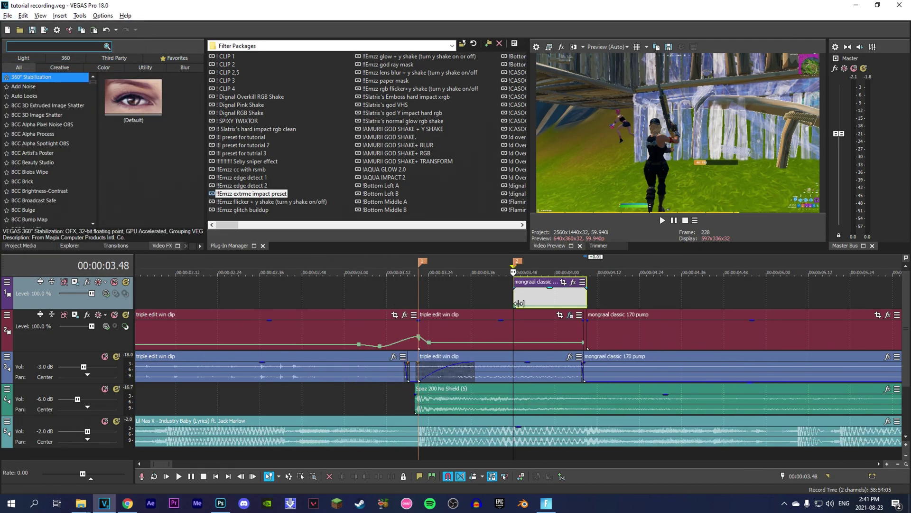
left_click(564, 283)
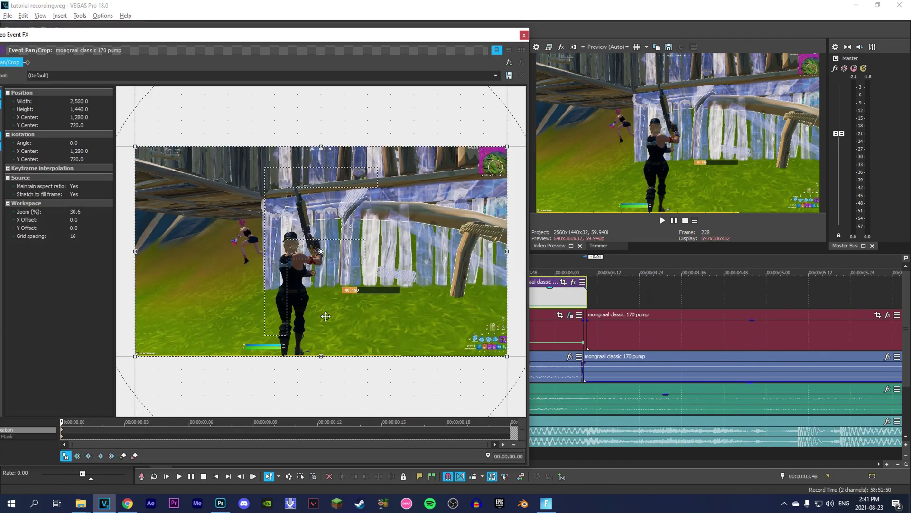
left_click_drag(258, 42, 349, 30)
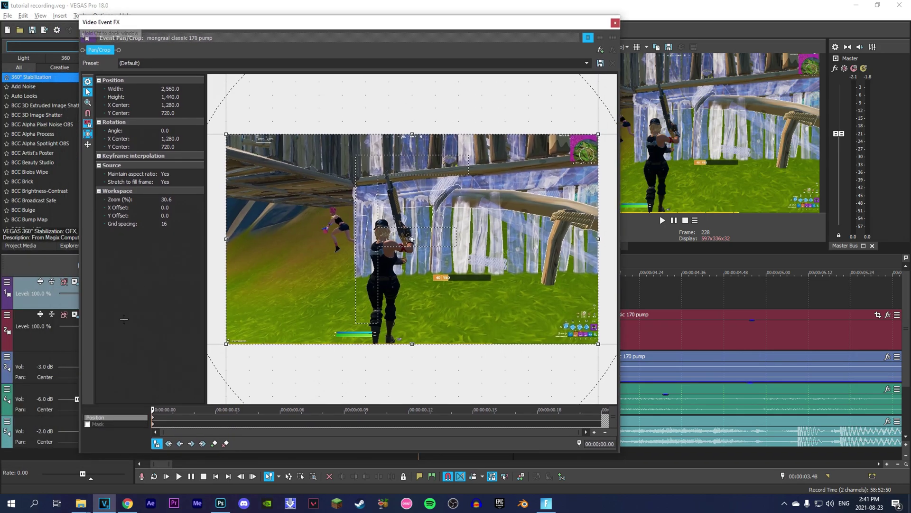
left_click(87, 424)
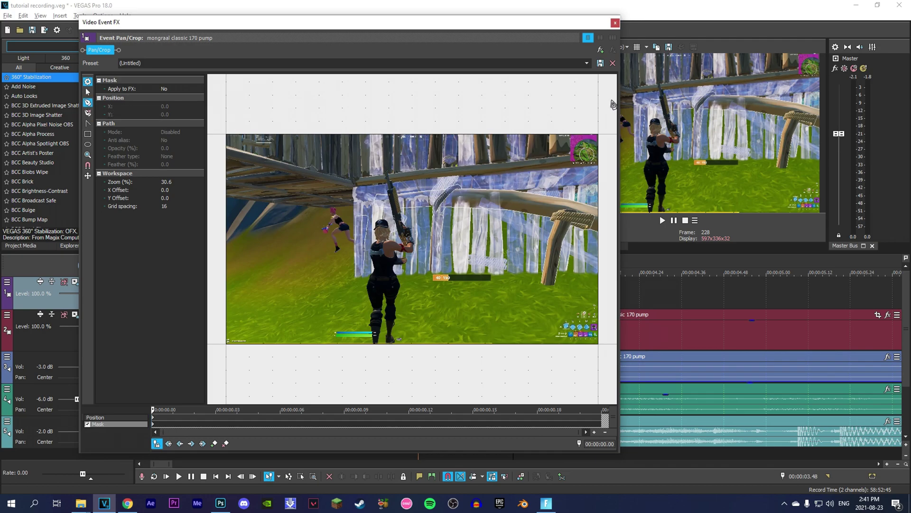
Enlarge the Video Event FX window so that it fills most of the screen.
left_click_drag(627, 96, 868, 96)
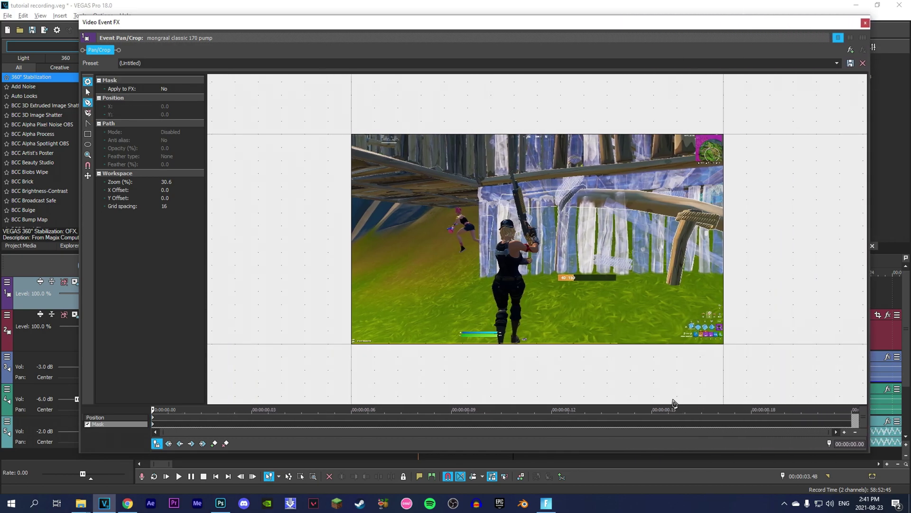
left_click_drag(658, 459, 658, 504)
left_click_drag(528, 22, 486, 8)
Draw a closed mask path around the character in the foreground, including the weapon, down to the frame's lower edge.
scroll(439, 419, "up", 5)
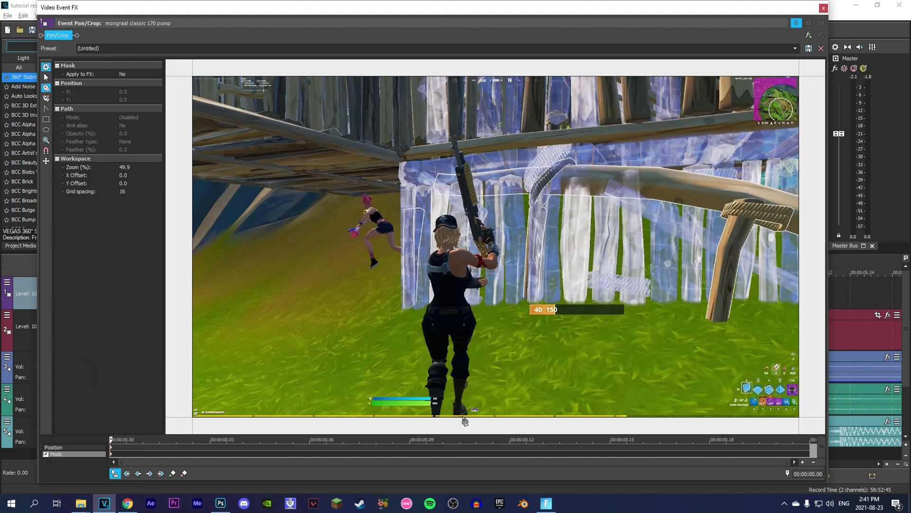
scroll(465, 420, "up", 1)
left_click(431, 422)
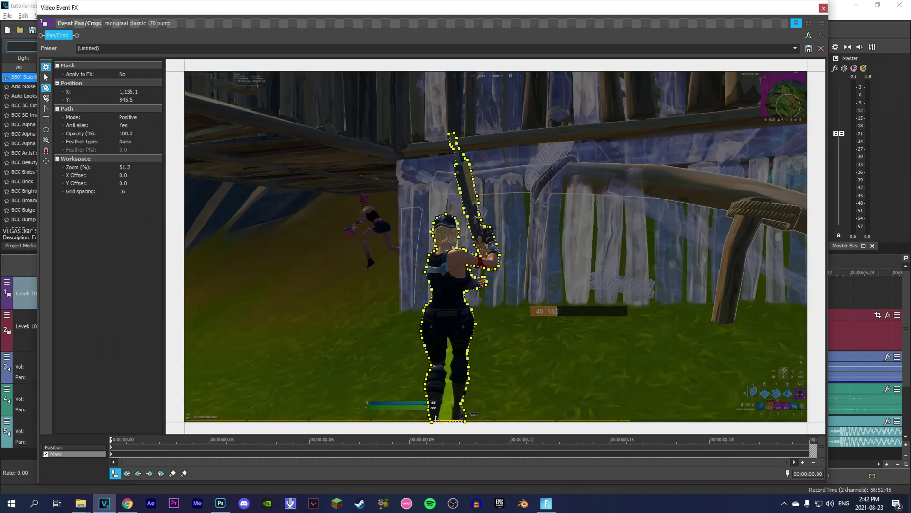
scroll(525, 277, "down", 4)
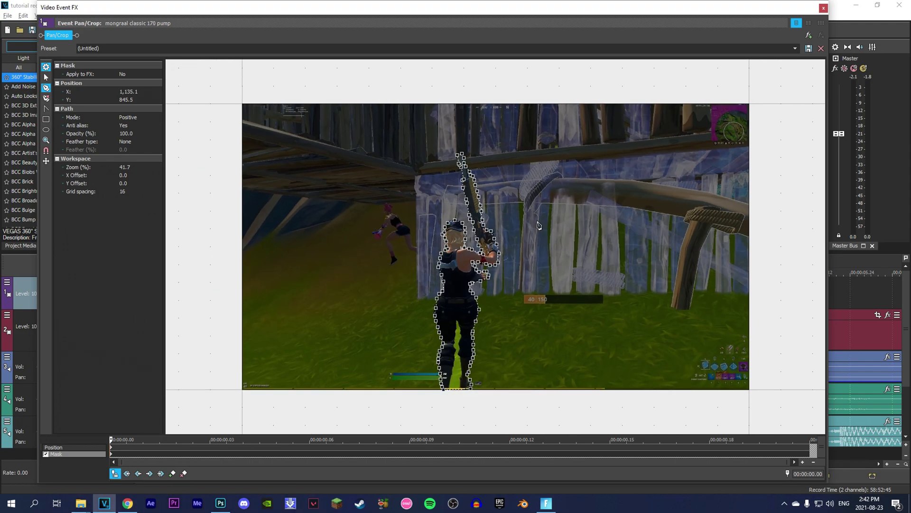
Close the Video Event FX window and compare the masked freeze-frame overlay with the preceding part of the timeline.
left_click_drag(721, 11, 683, 22)
left_click(787, 20)
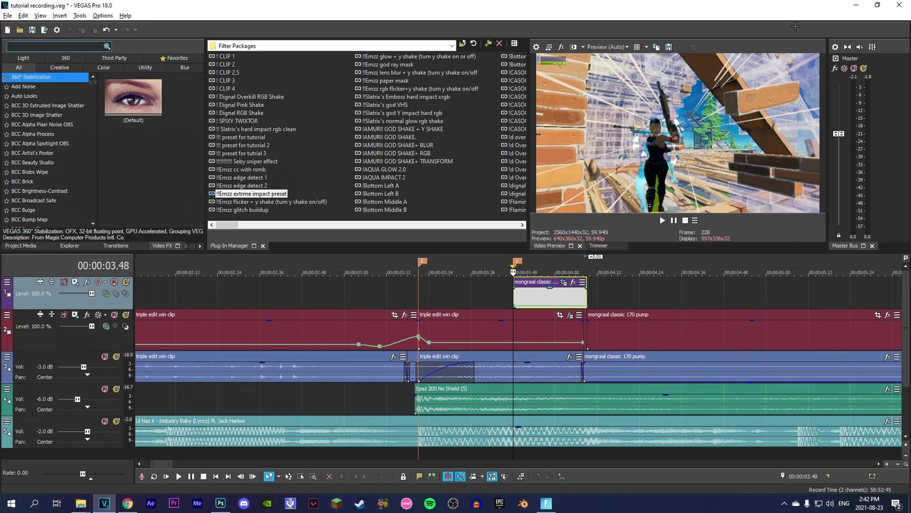
scroll(576, 290, "up", 1)
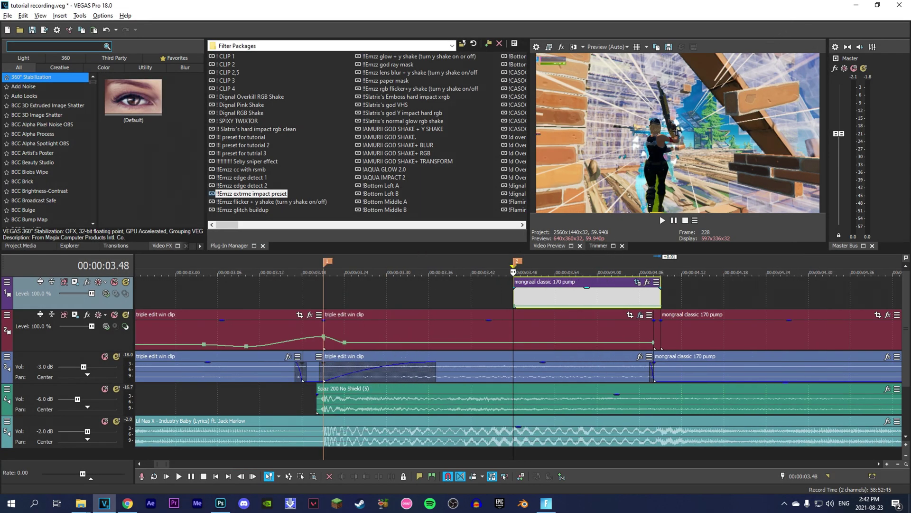
left_click(330, 302)
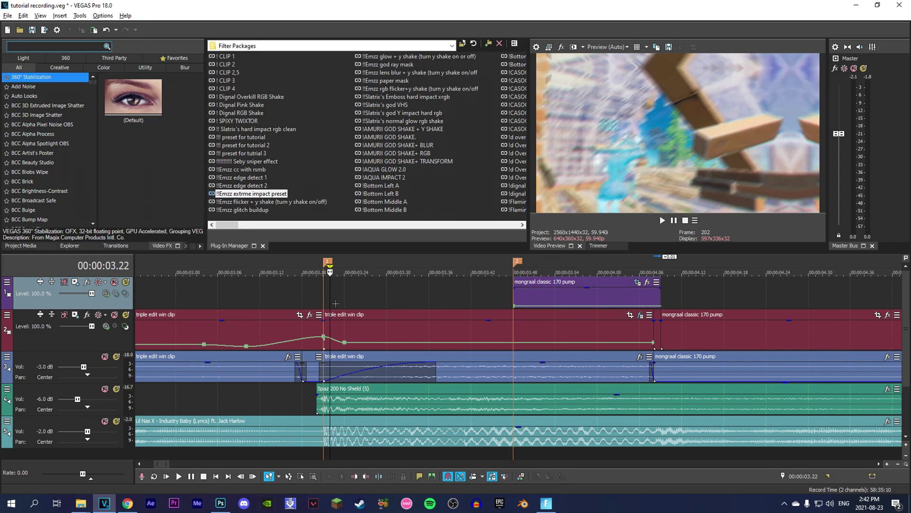
left_click(261, 301)
scroll(274, 301, "down", 2)
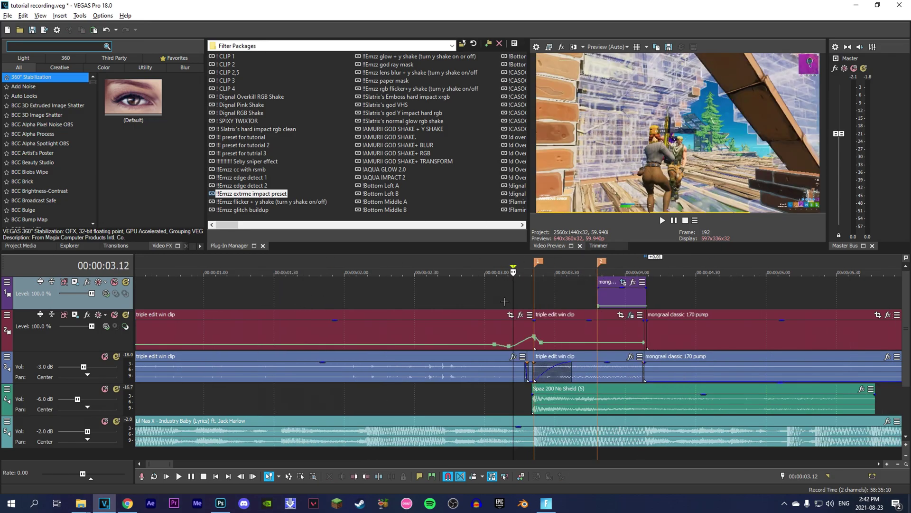
Search the video effects for "blurmoc" and apply the default S_BlurMoCurves to the freeze-frame clip on track 1.
left_click(601, 298)
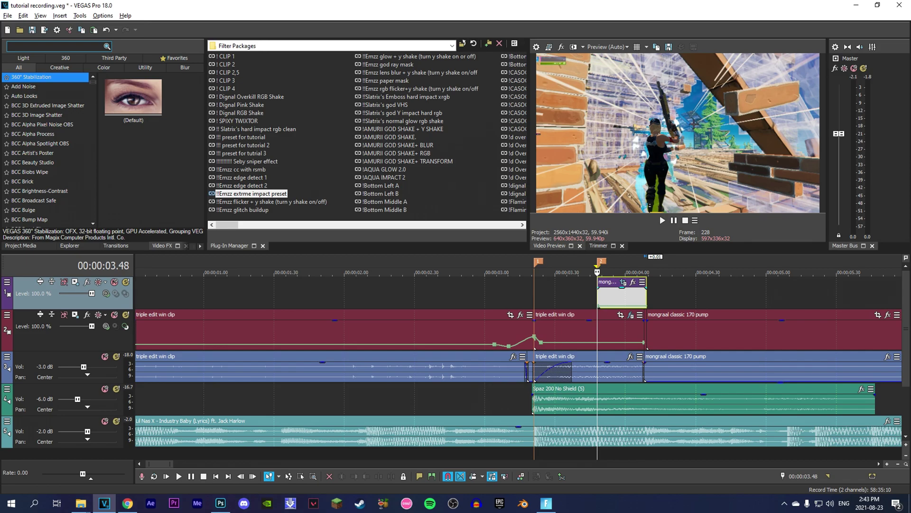
left_click(66, 49)
type("blur")
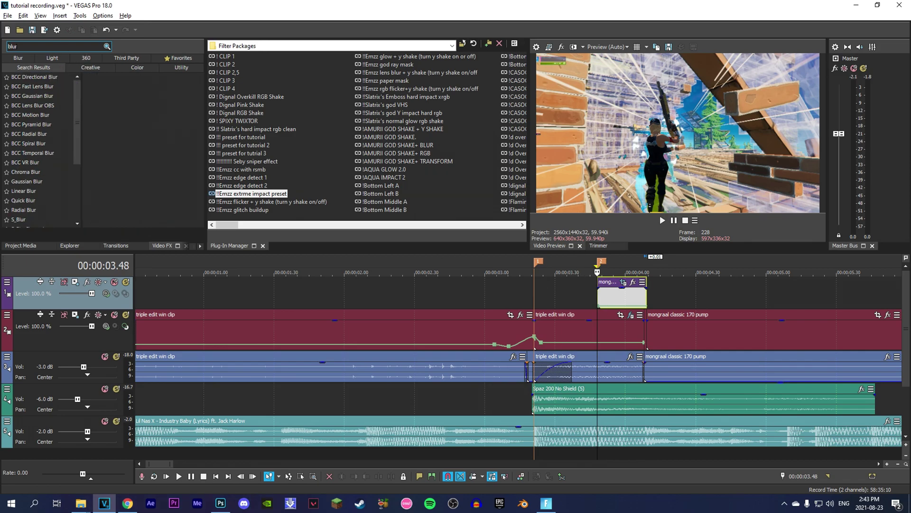
type("mocvu")
key("BackSpace")
key("BackSpace")
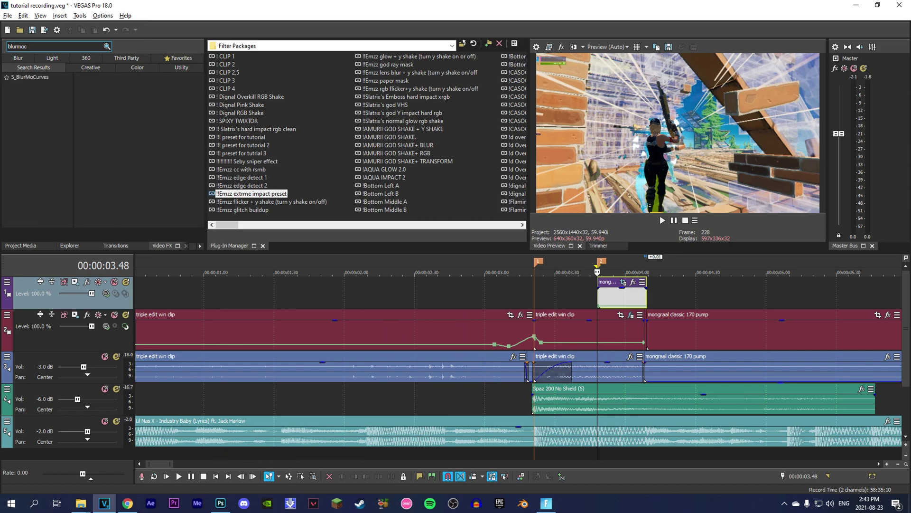
left_click(53, 76)
left_click_drag(565, 286, 614, 302)
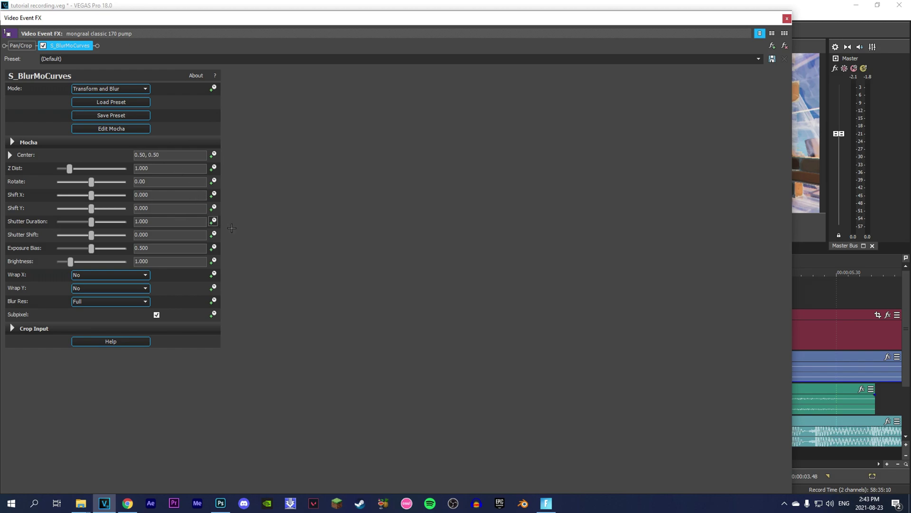
Shrink and reposition the Video Event FX window so that the video preview stays uncovered.
left_click_drag(798, 113, 648, 113)
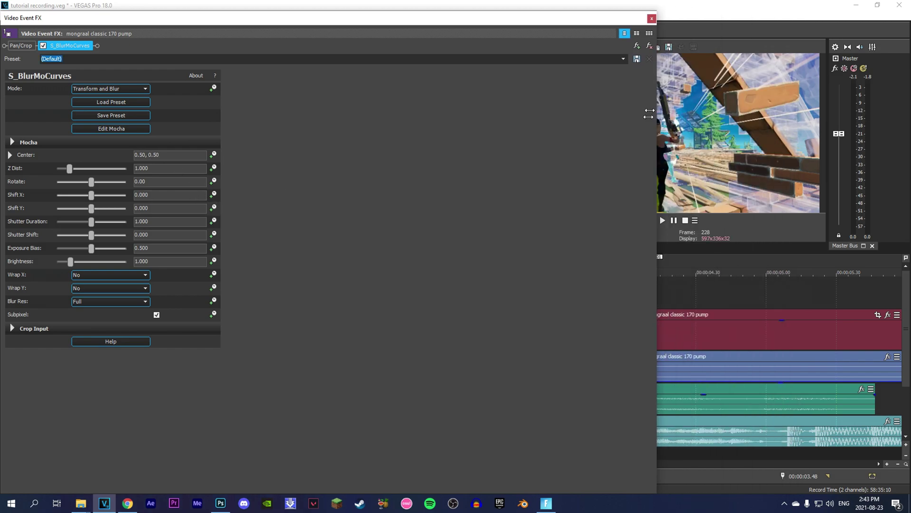
left_click_drag(598, 17, 519, 86)
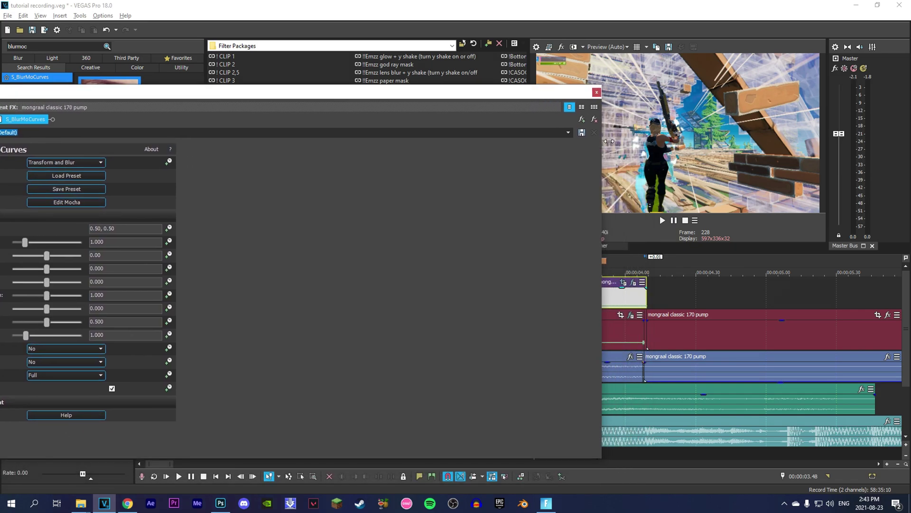
left_click_drag(610, 146, 299, 146)
left_click_drag(207, 95, 256, 60)
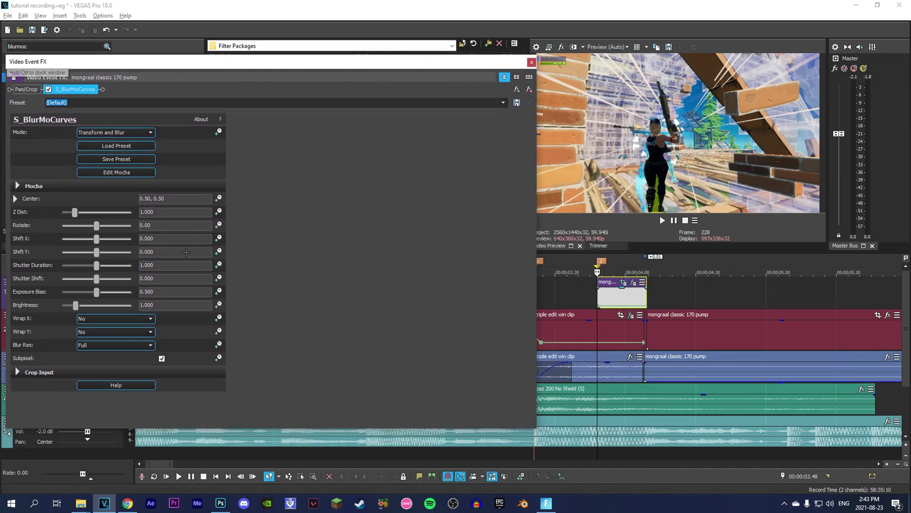
Animate Shift Y from -0.500 at the freeze-frame clip's start back to its default at the end, and close the effect window.
left_click(219, 251)
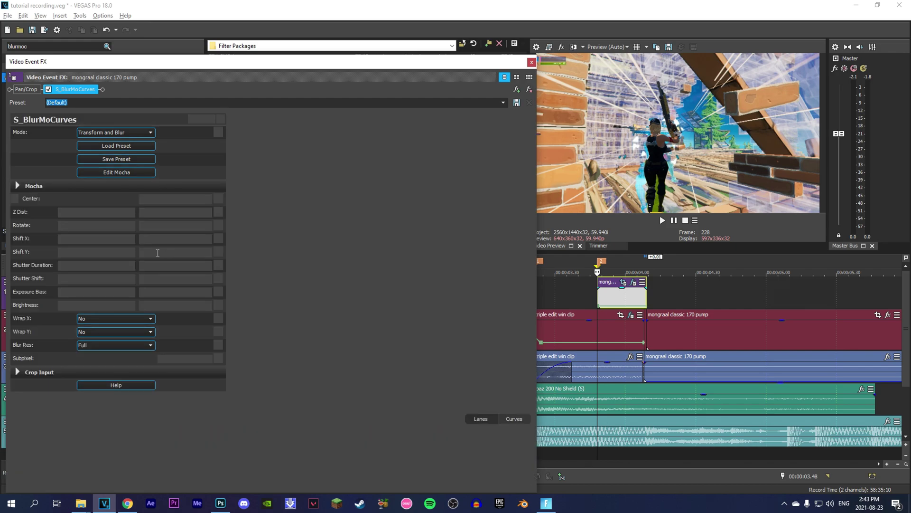
left_click_drag(96, 252, 54, 256)
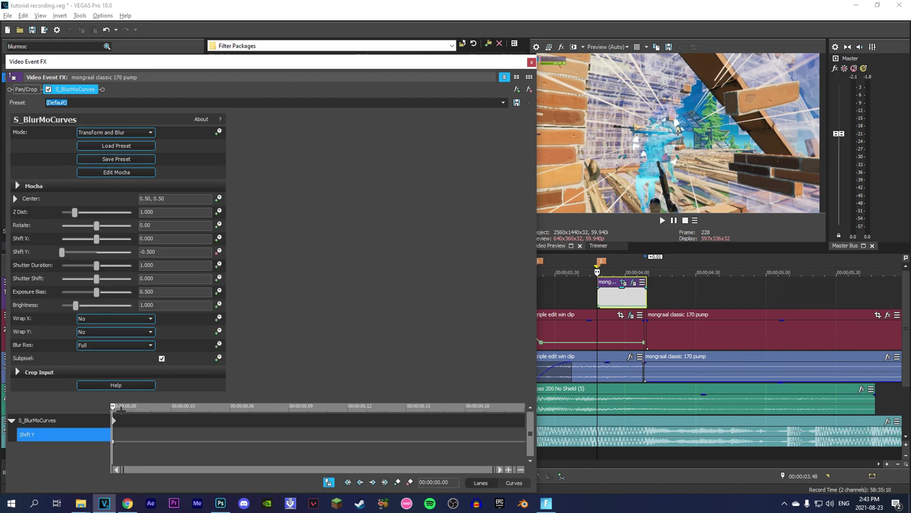
left_click_drag(121, 411, 525, 410)
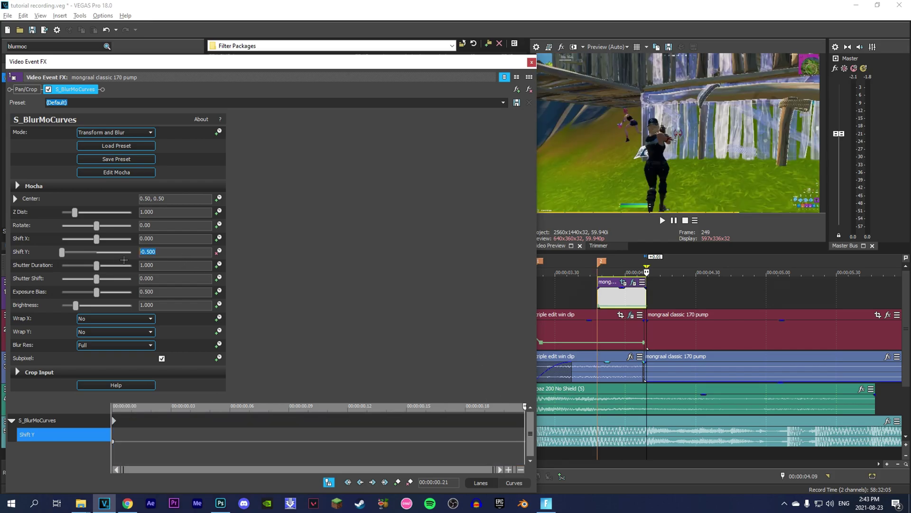
key("Return")
left_click(532, 62)
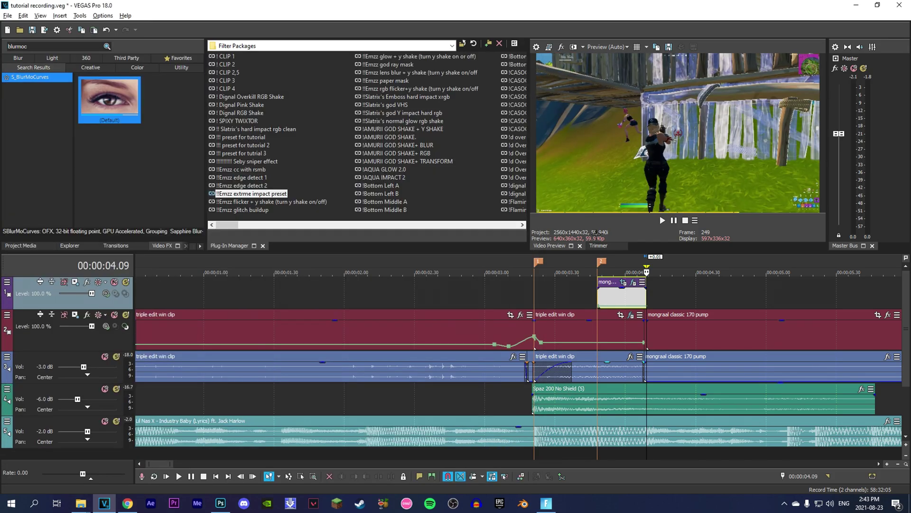
Add a very short fade-in at the start of the freeze-frame clip on track 1.
left_click(599, 298)
scroll(600, 298, "up", 4)
mouse_move(518, 293)
left_mouse_down()
mouse_move(589, 295)
mouse_move(530, 294)
left_mouse_up()
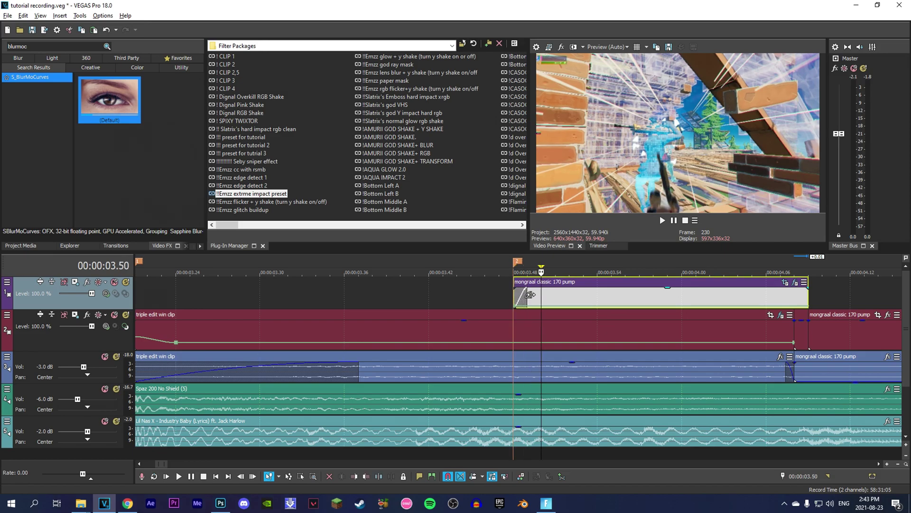
Play back the transition from shortly before marker 1.
scroll(534, 295, "down", 3)
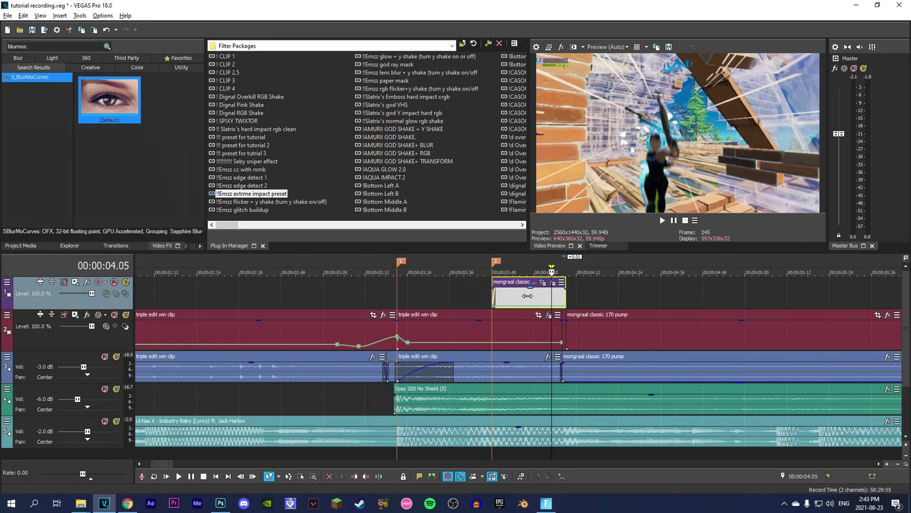
left_click(375, 300)
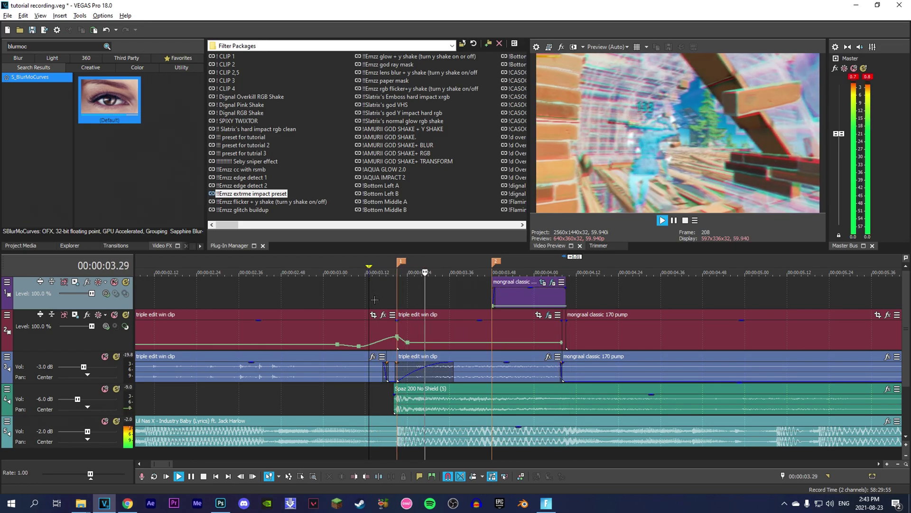
key("space")
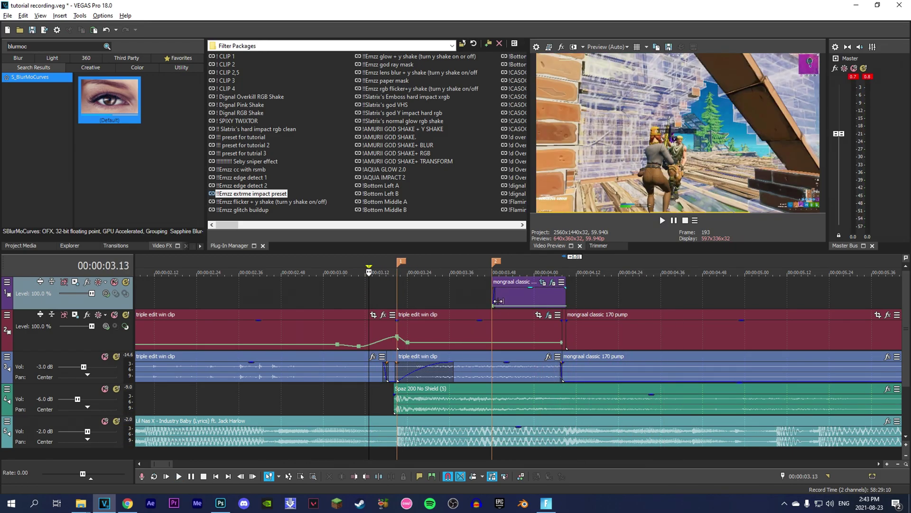
Apply the "Shxver Basic Beatshake" filter package to the "mongraal classic 170 pump" clip on track 2 and close the effect window.
left_click(496, 300)
left_click(568, 299)
left_click(390, 140)
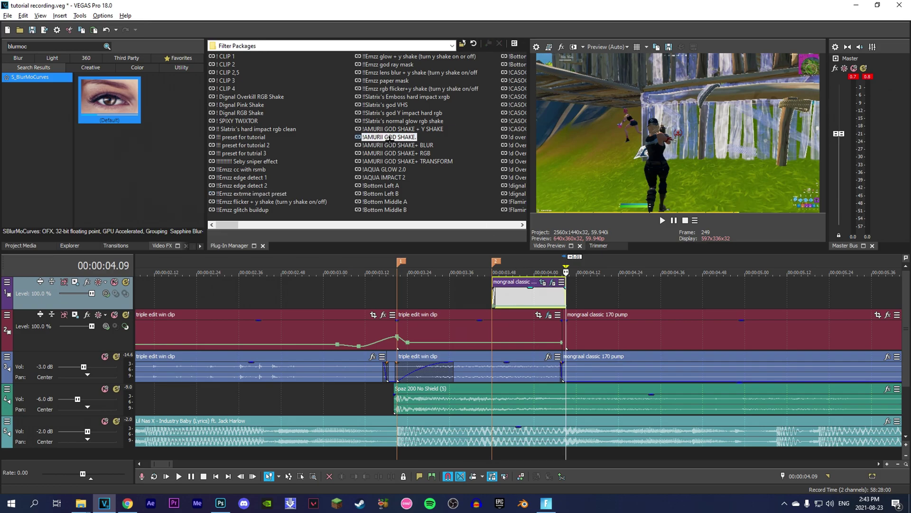
key("s")
key("s")
key("s")
key("s")
key("s")
key("s")
key("s")
key("s")
key("s")
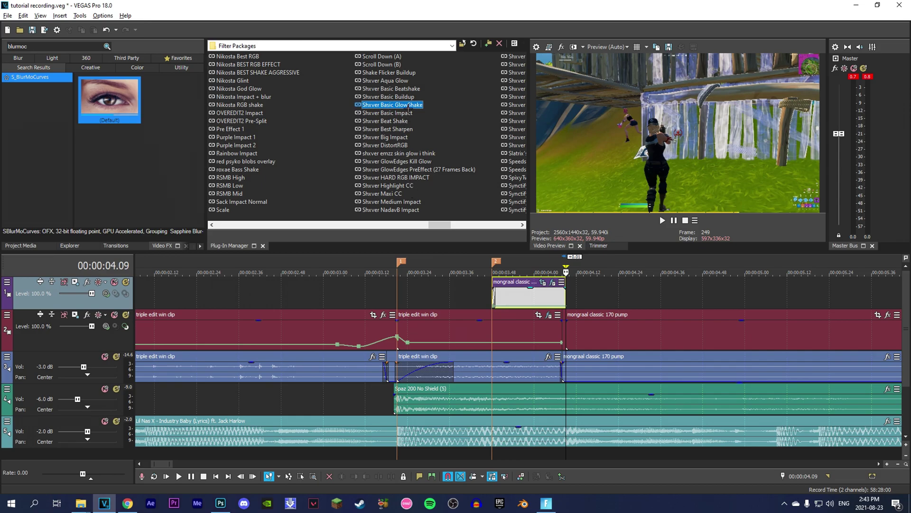
key("Up")
key("Up")
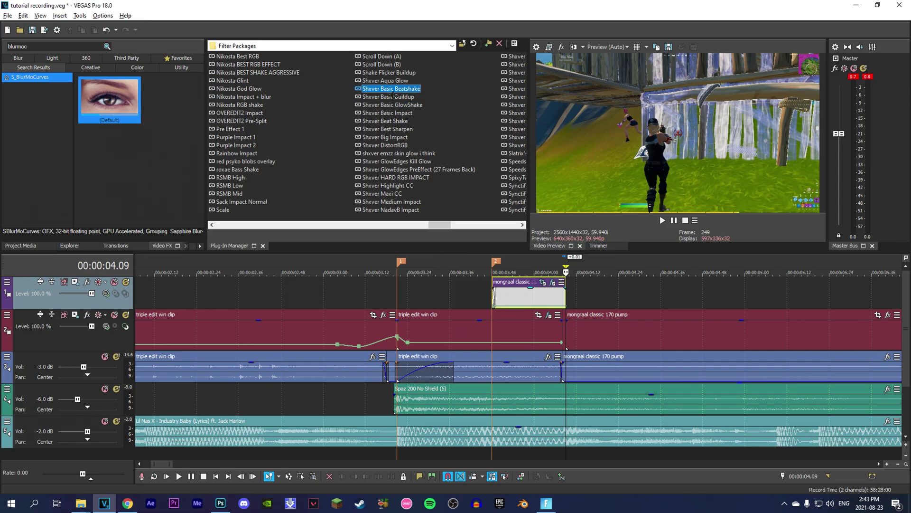
left_click_drag(389, 96, 598, 281)
left_click_drag(602, 335, 603, 335)
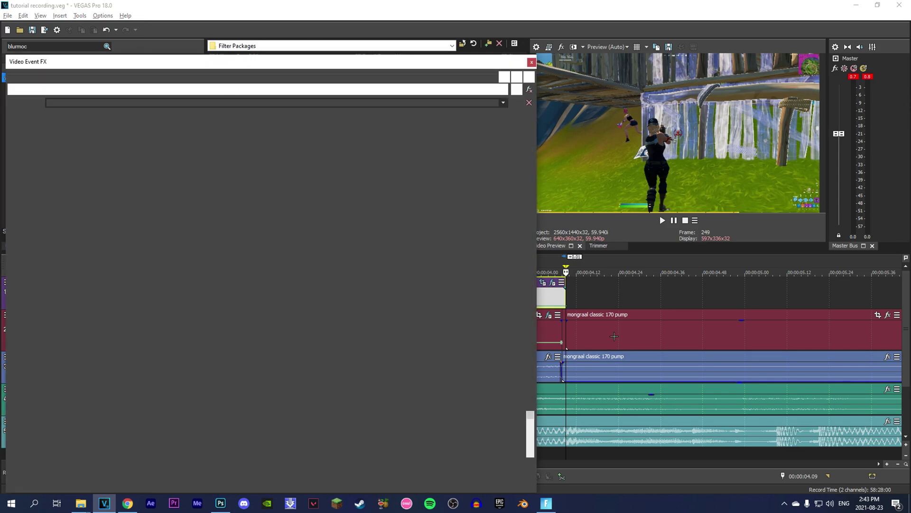
left_click(531, 62)
Select a time range from before marker 1 to shortly after the next clip's start and play it back.
scroll(507, 346, "down", 1)
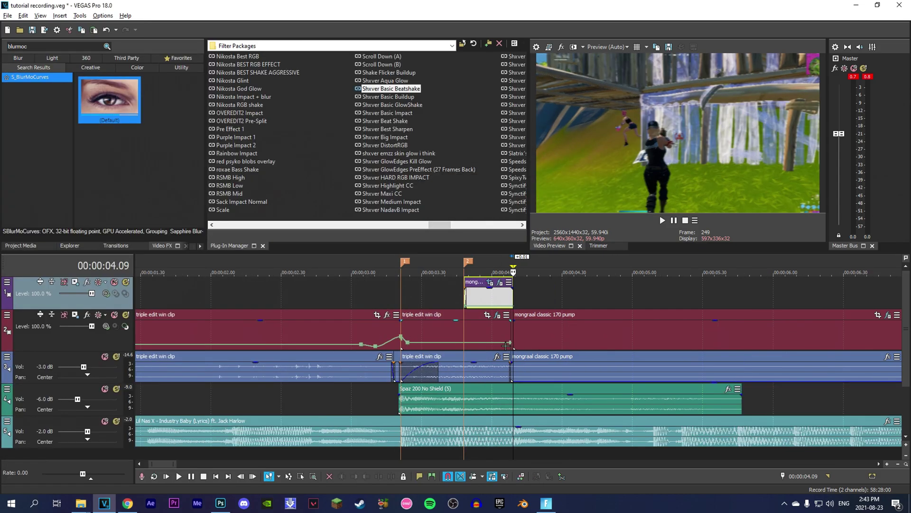
left_click_drag(294, 295, 792, 280)
key("Escape")
scroll(756, 326, "down", 2)
left_click(472, 295)
left_click_drag(318, 295, 505, 295)
key("space")
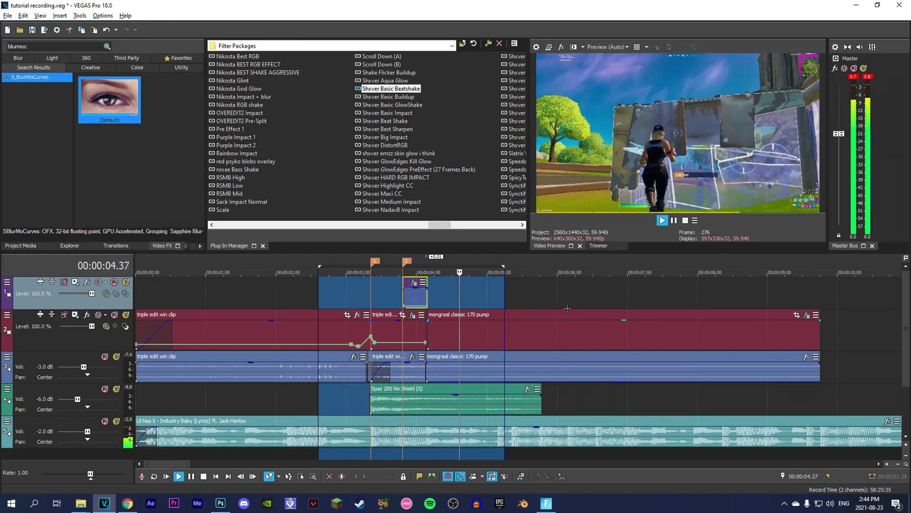
key("space")
Return the playhead to the freeze-frame clip's start at marker 2 and save the project.
left_click(409, 296)
scroll(409, 297, "up", 3)
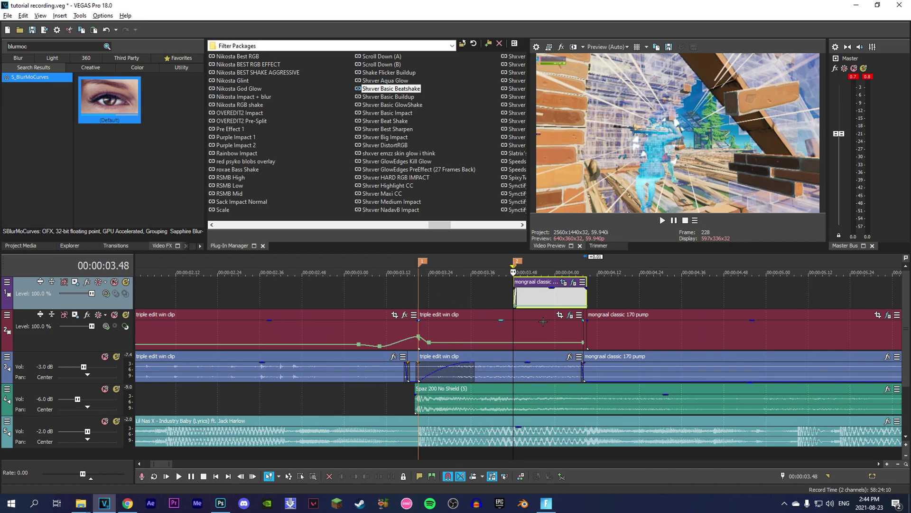
scroll(539, 309, "up", 3)
key("ctrl+s")
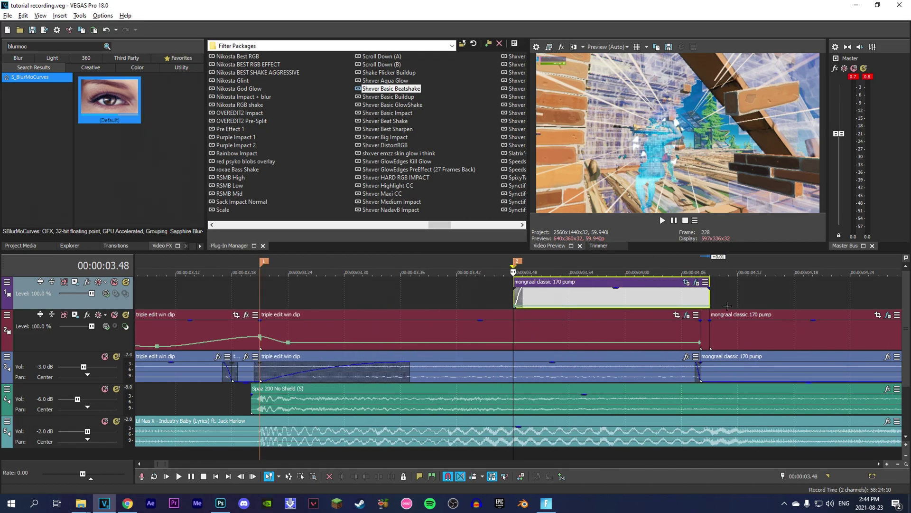
Play back the freeze-frame clip on track 1 and leave the playhead at its end.
scroll(514, 303, "down", 2)
key("space")
scroll(512, 303, "up", 1)
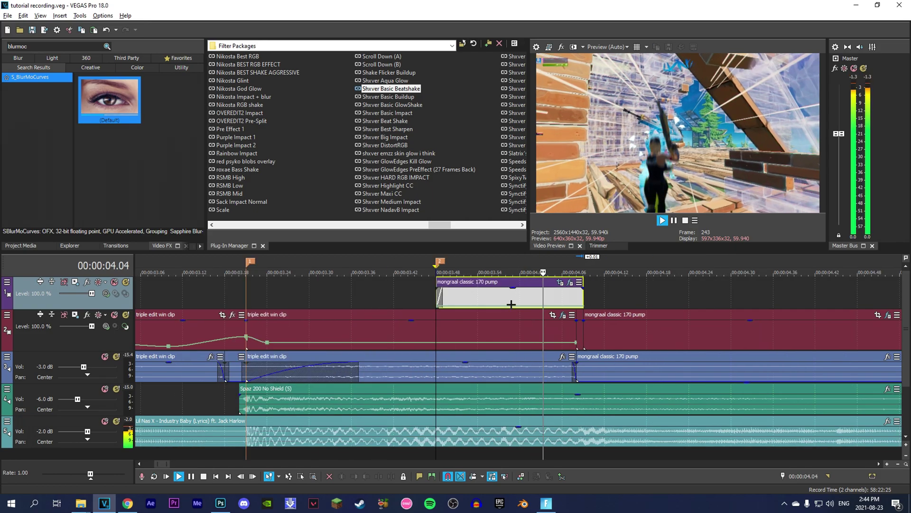
left_click(49, 65)
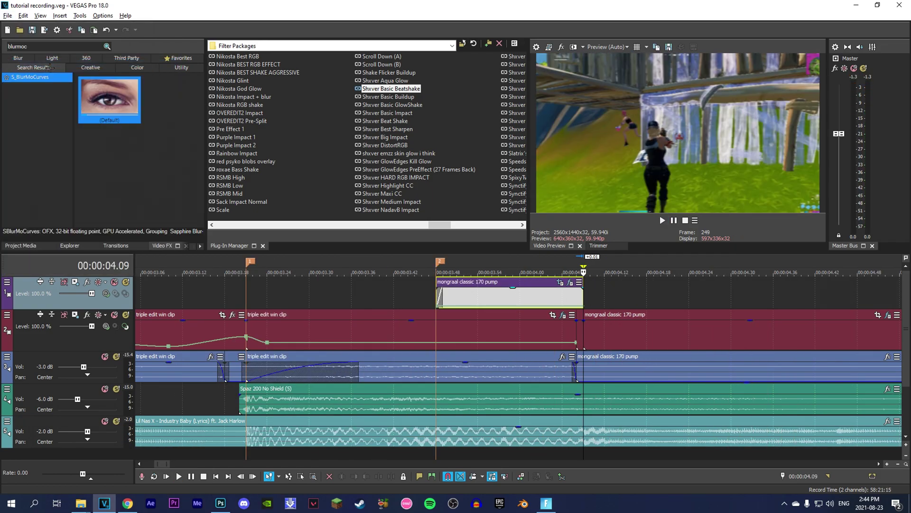